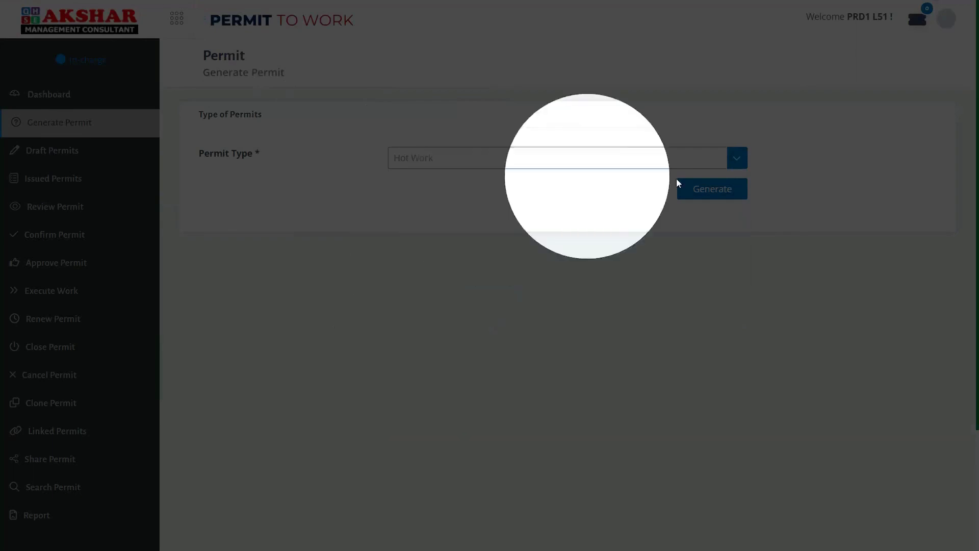
Step: Generate a Hot Work permit with expiry date 29.01.2023, issued to the Mechanical function
left_click(698, 189)
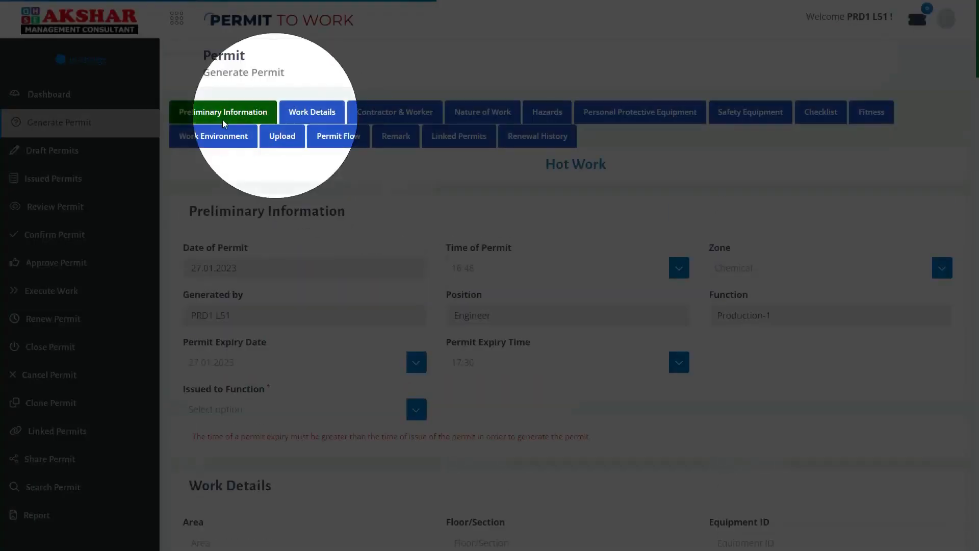
scroll(217, 275, "down", 3)
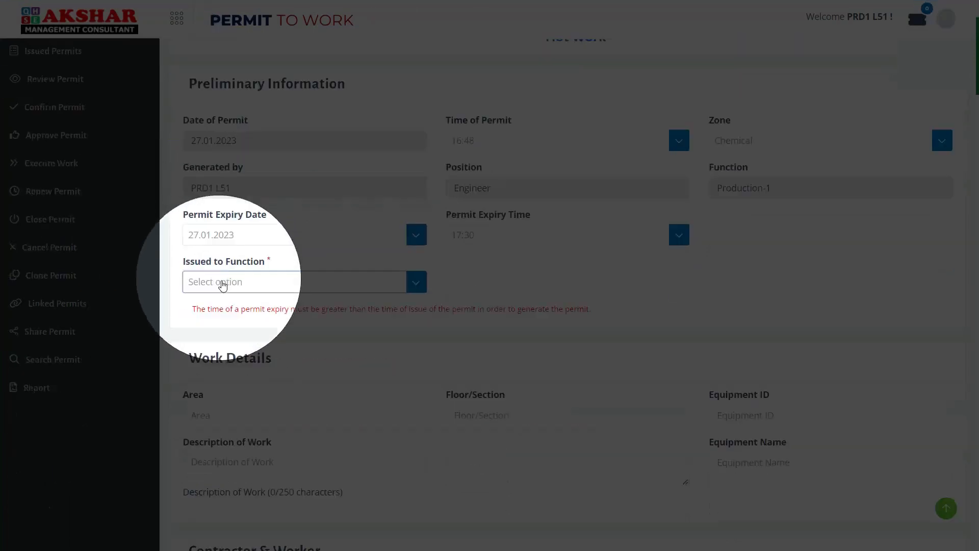
left_click(234, 243)
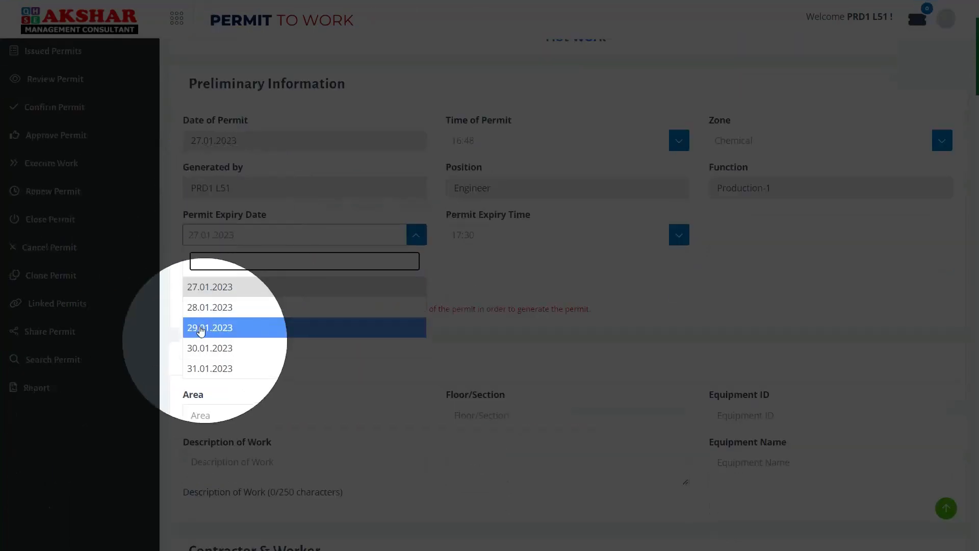
left_click(211, 332)
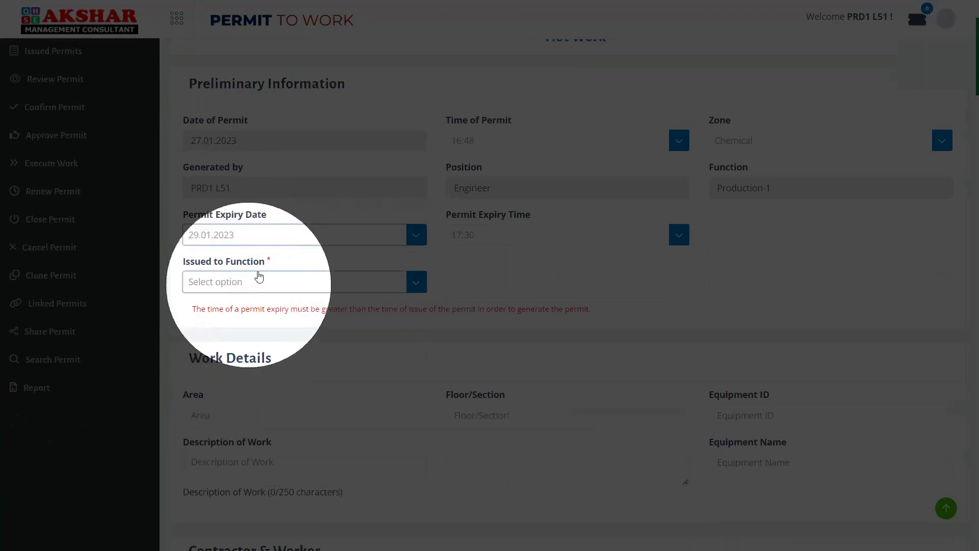
left_click(226, 280)
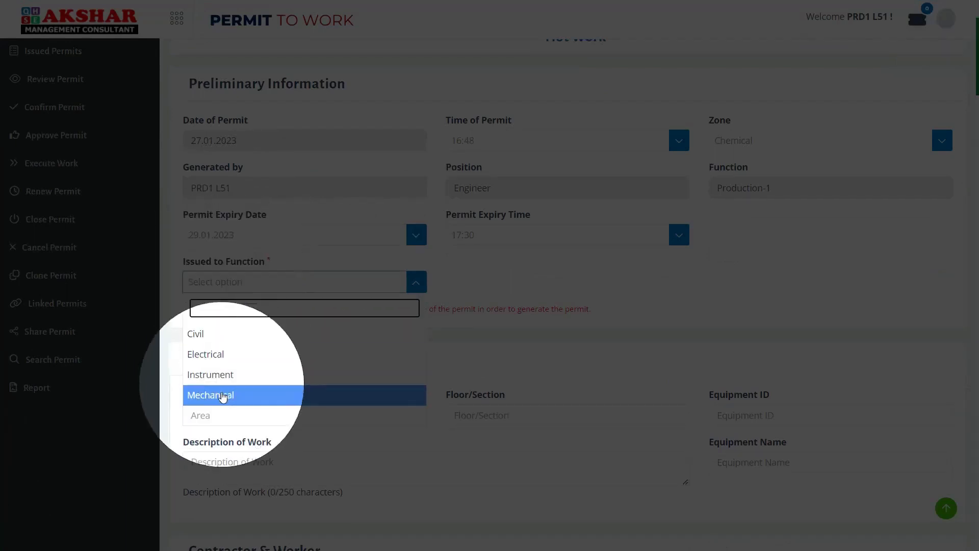
left_click(222, 394)
Step: Fill in the work details: area Shop floor, floor GF, equipment ID MP250, description Fabrication, and equipment name Motor pump
scroll(294, 249, "down", 4)
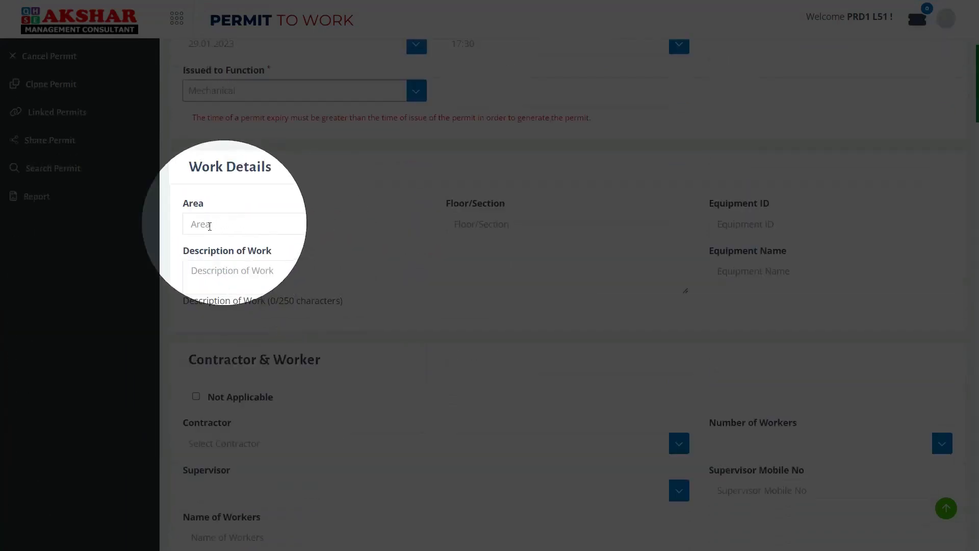
left_click(210, 226)
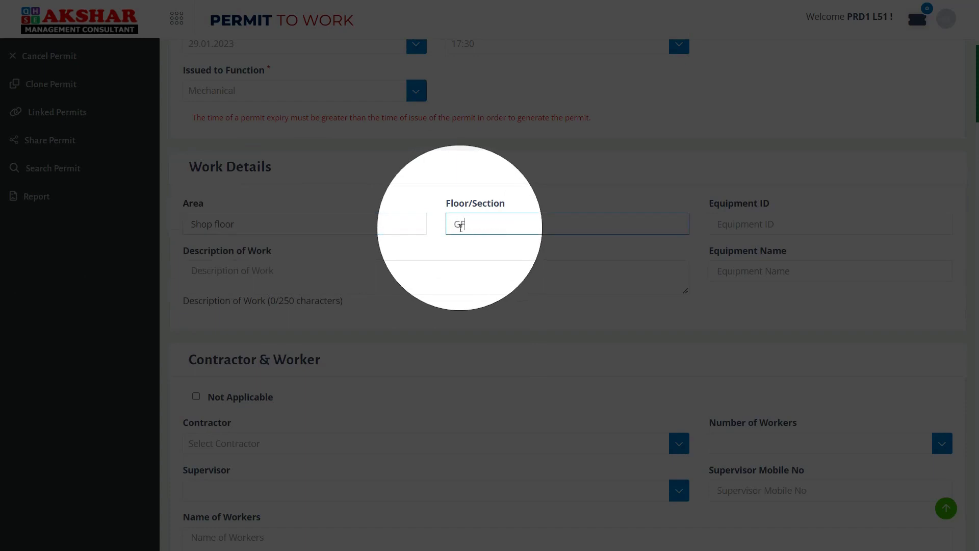
left_click(733, 225)
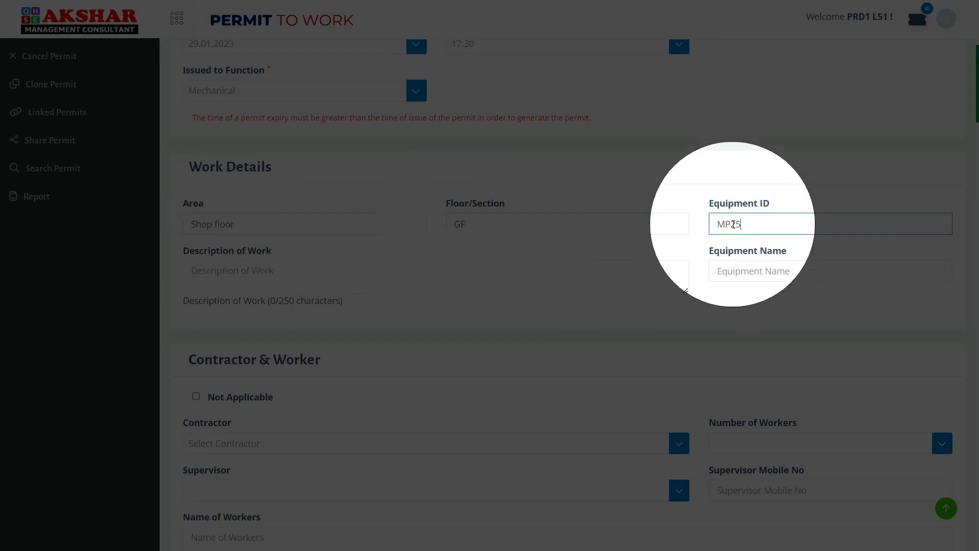
left_click(267, 271)
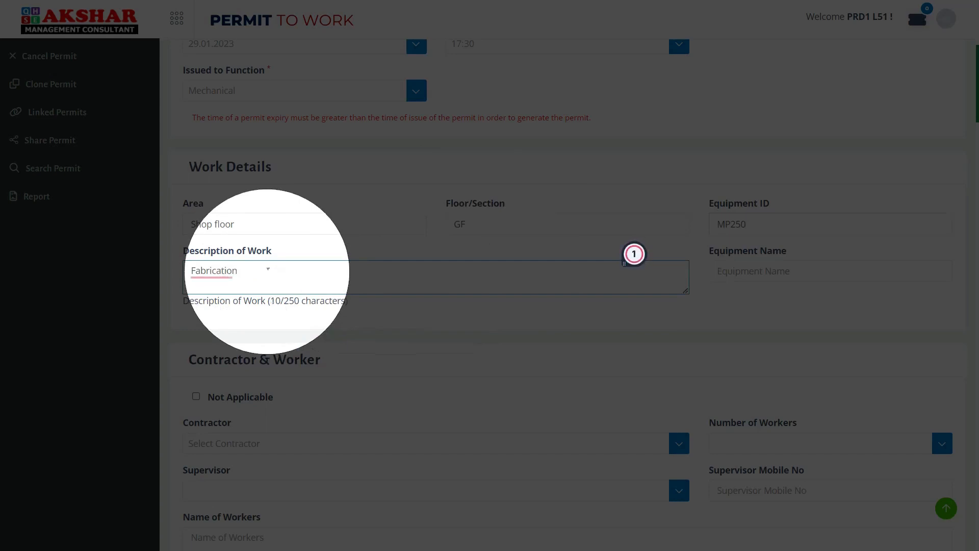
left_click(721, 271)
type("Motor pump")
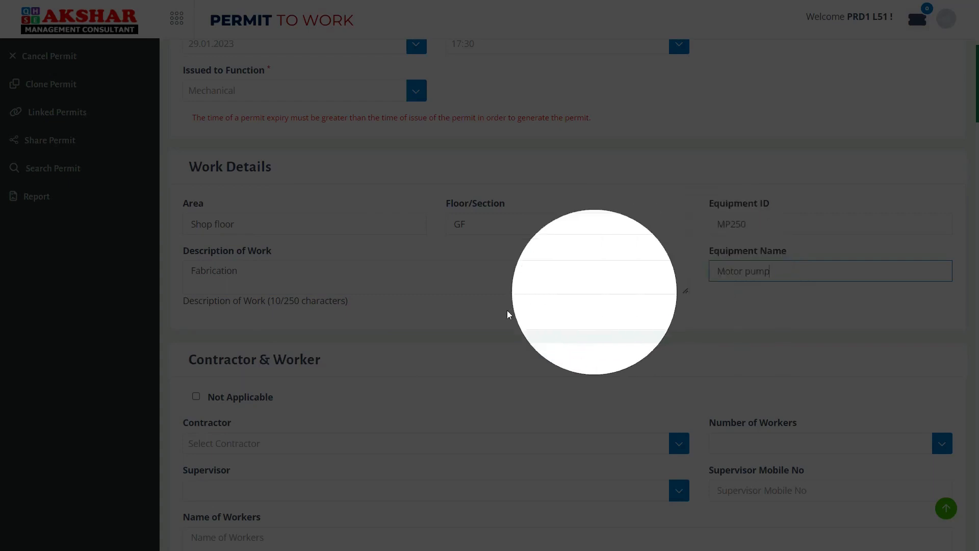
Step: Mark the Contractor & Worker, Fitness, Work Environment and Upload sections as not applicable
scroll(354, 297, "down", 4)
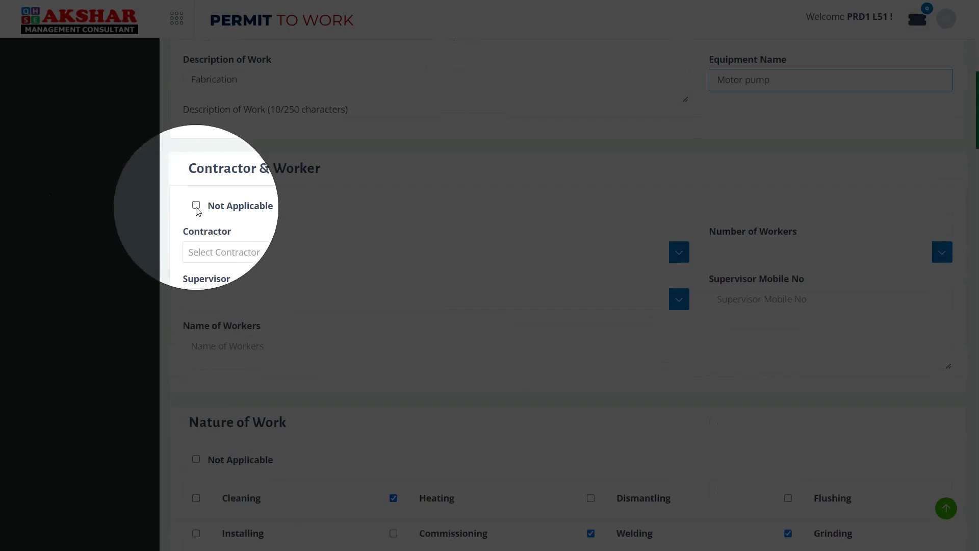
left_click(197, 205)
scroll(284, 230, "down", 6)
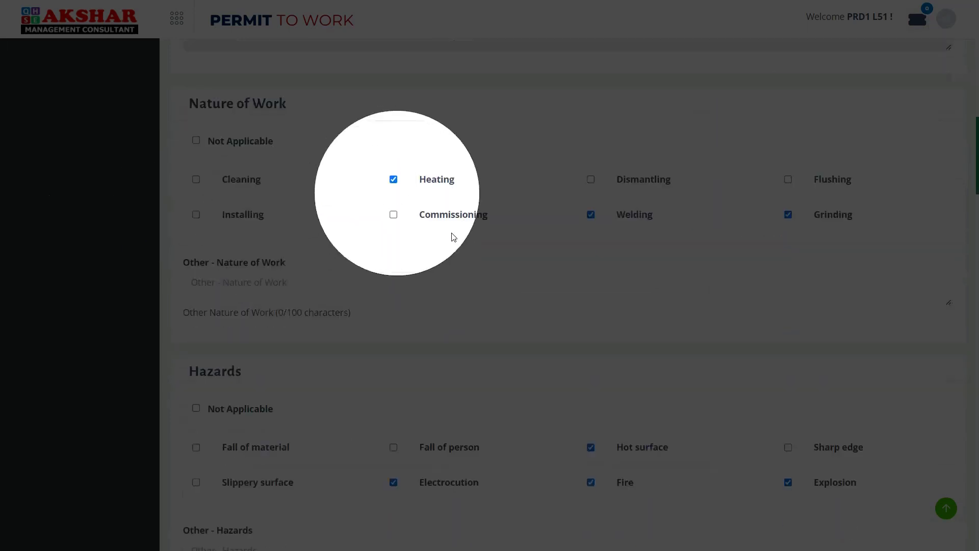
scroll(416, 269, "down", 5)
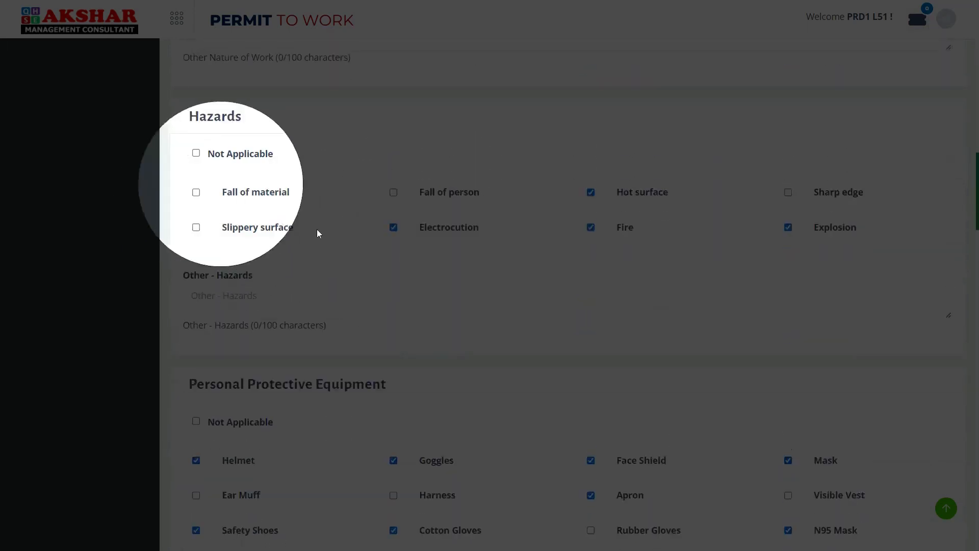
scroll(428, 280, "down", 5)
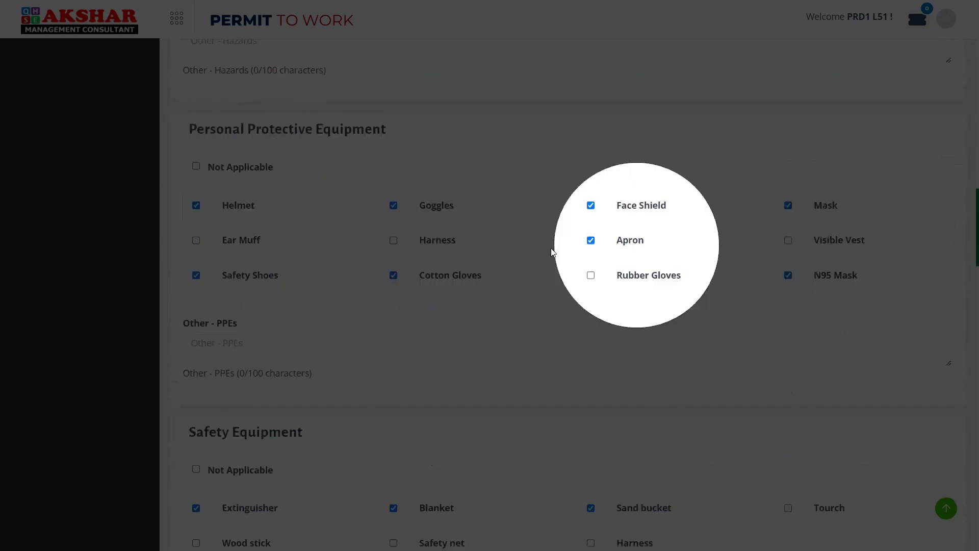
scroll(510, 252, "down", 6)
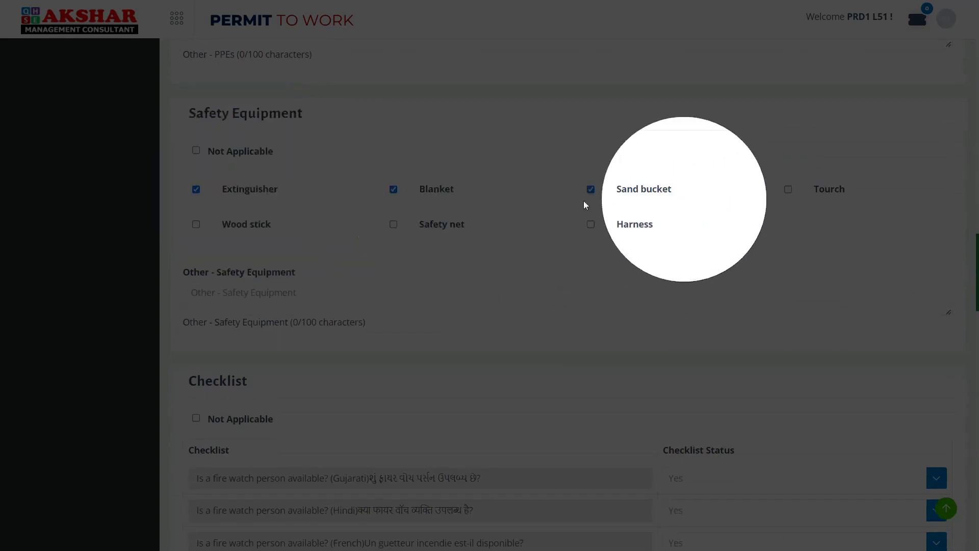
scroll(411, 238, "down", 6)
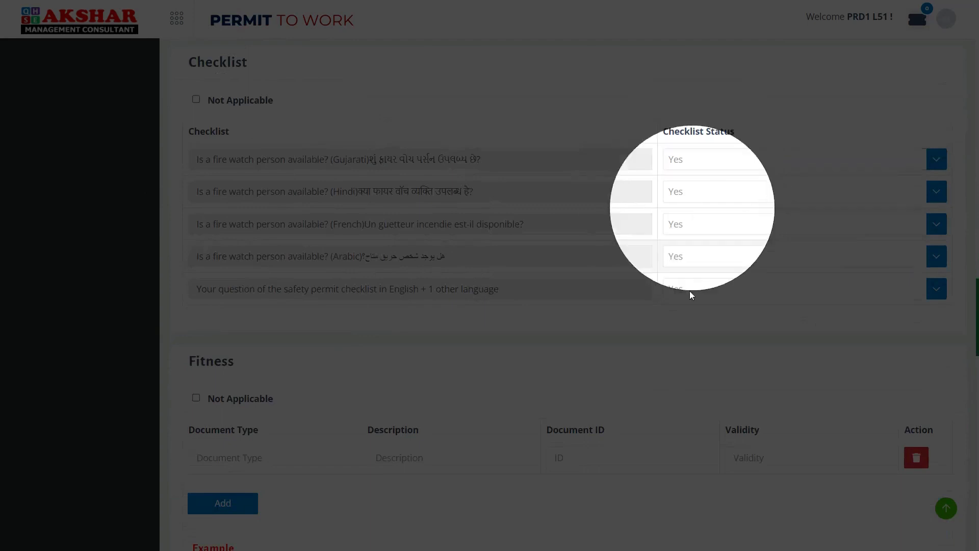
scroll(433, 276, "down", 5)
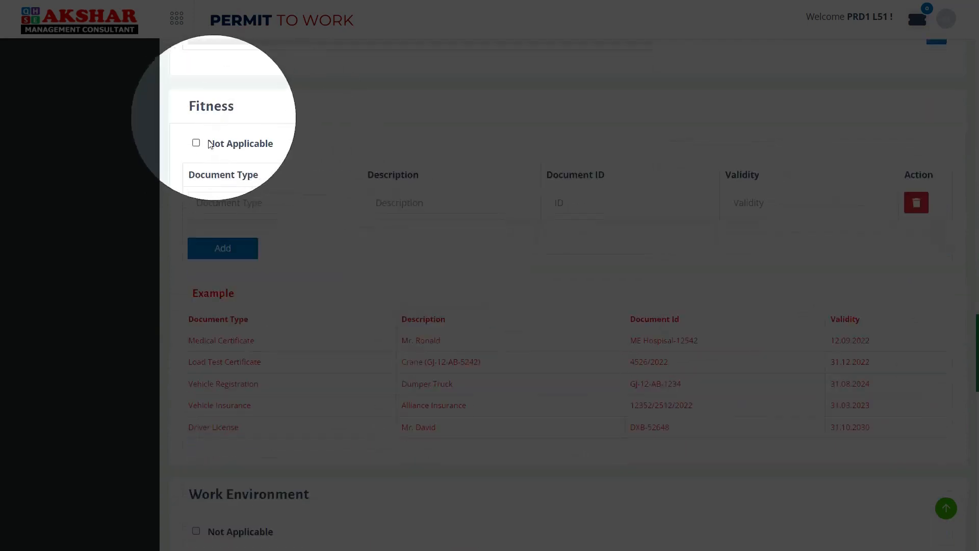
left_click(197, 143)
scroll(204, 158, "down", 3)
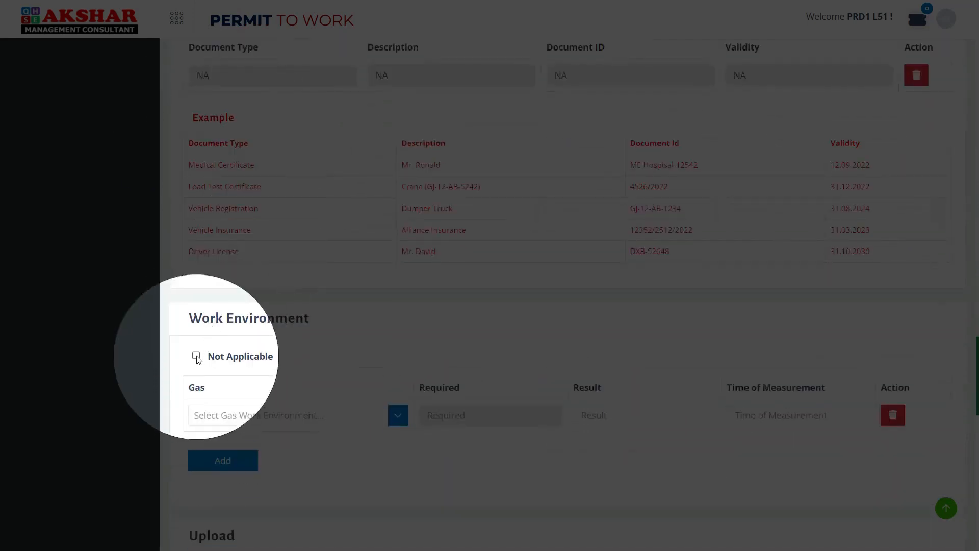
left_click(197, 357)
scroll(338, 170, "down", 8)
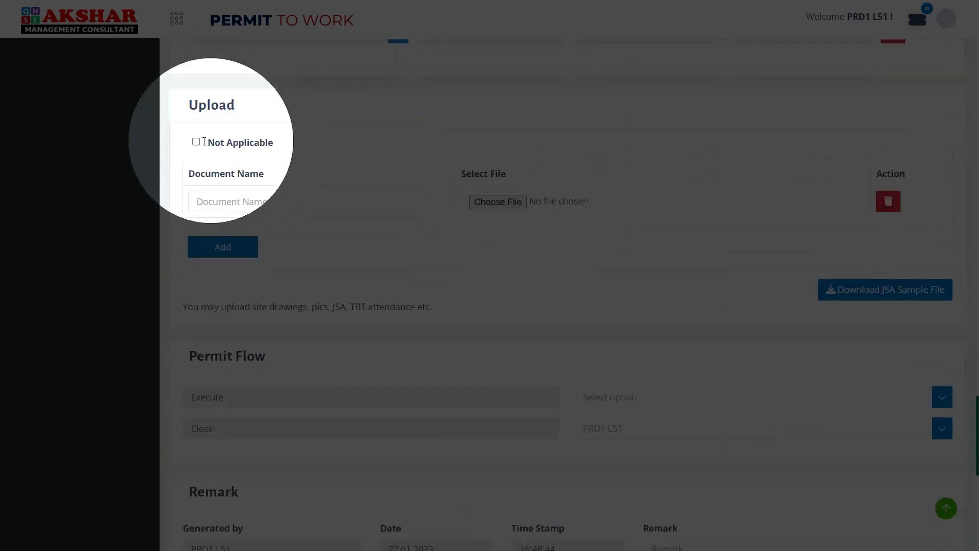
left_click(197, 144)
Step: Assign MECH L51 to execute the permit and enter the remark MP 250
scroll(239, 153, "down", 5)
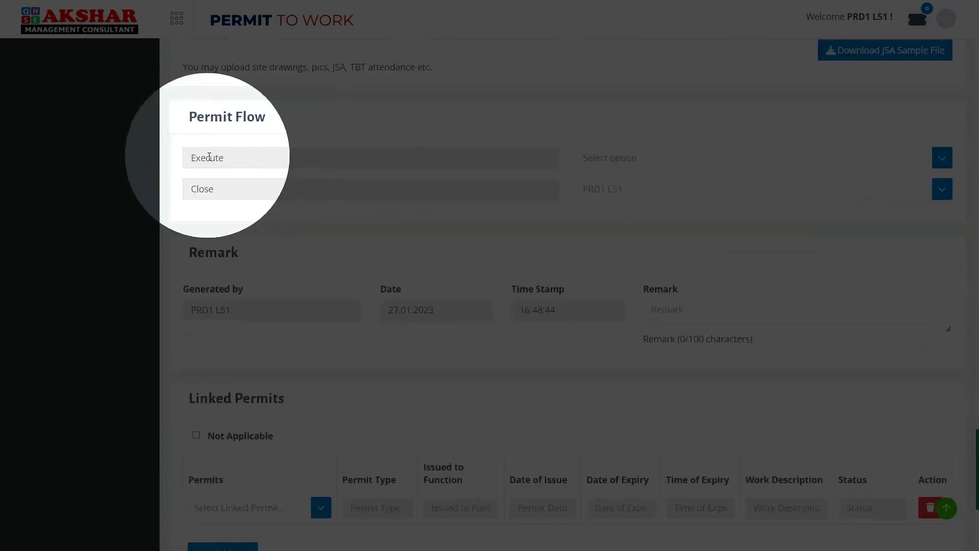
left_click(594, 165)
left_click(606, 251)
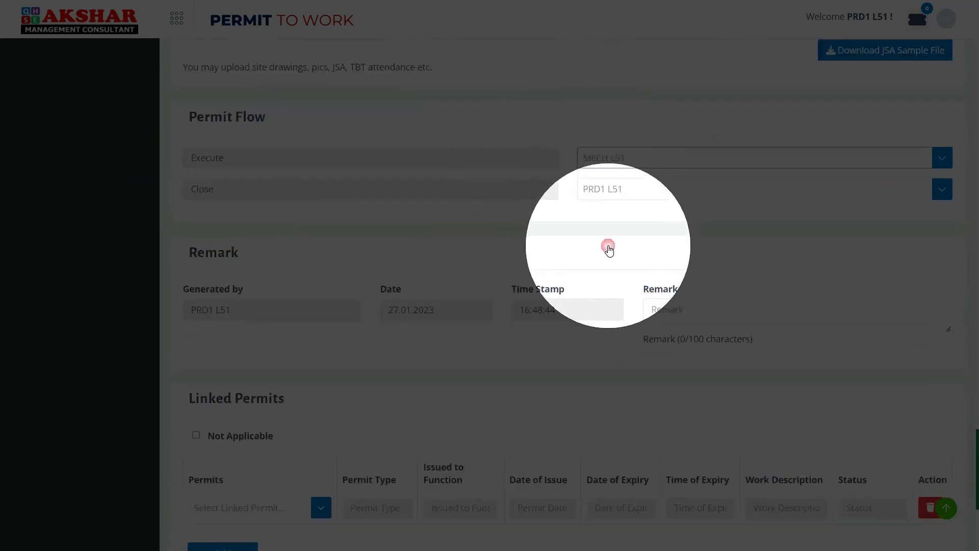
scroll(632, 242, "down", 1)
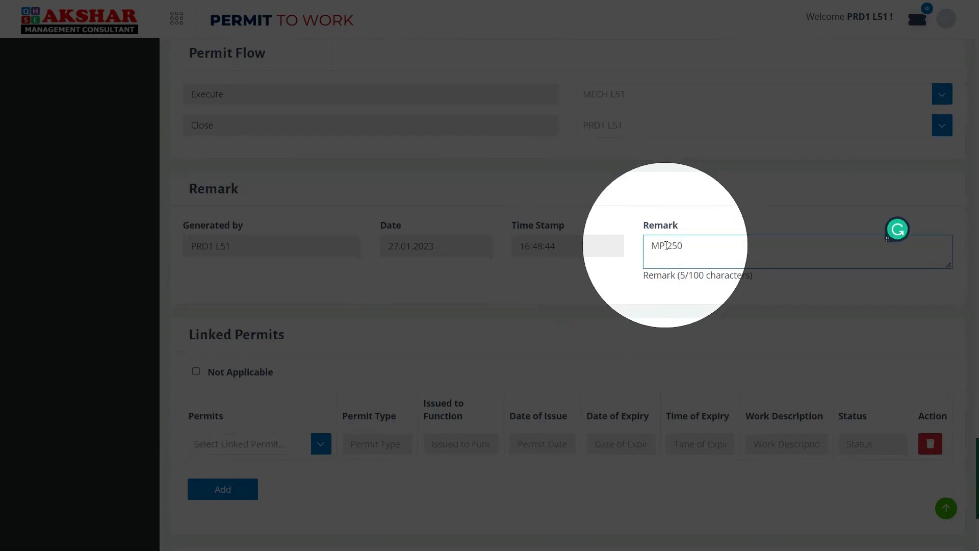
Step: Mark Linked Permits as not applicable and submit the permit
scroll(280, 346, "down", 2)
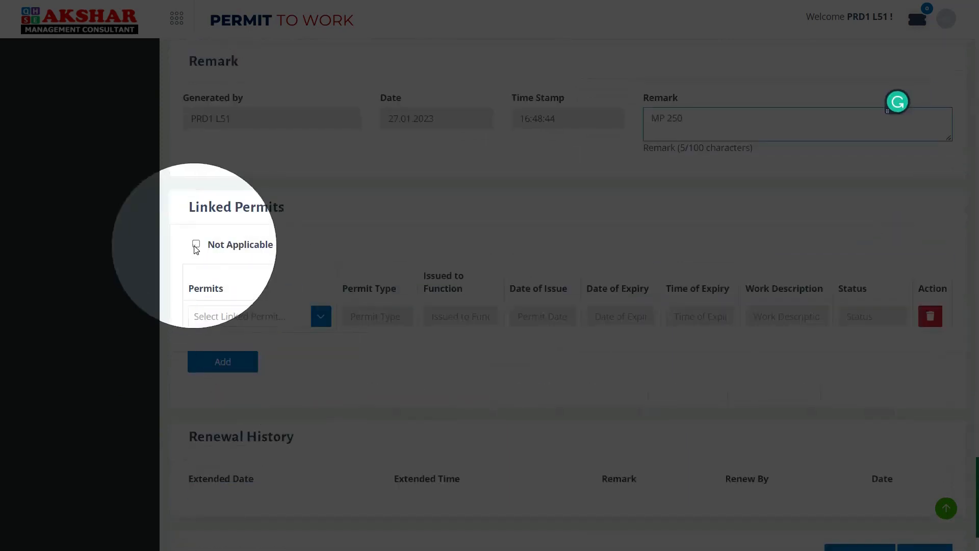
left_click(196, 245)
scroll(408, 332, "down", 1)
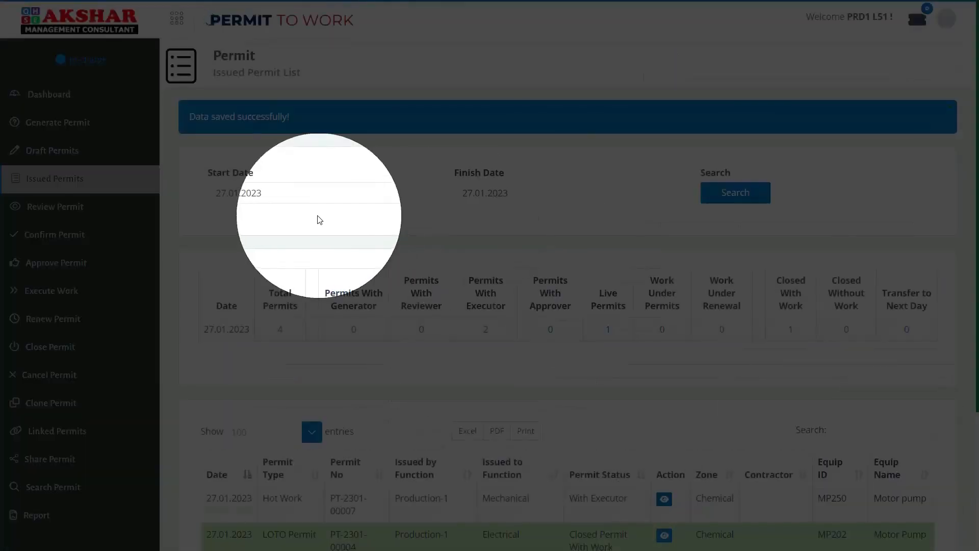
Step: Check the entry of the new Hot Work permit in the issued permit list
scroll(316, 218, "down", 3)
scroll(315, 218, "down", 1)
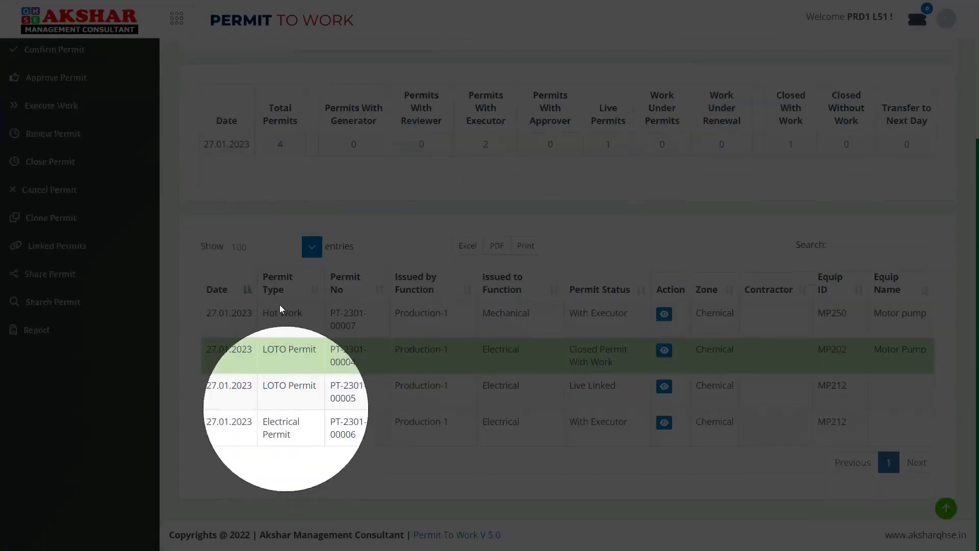
left_click_drag(262, 310, 301, 312)
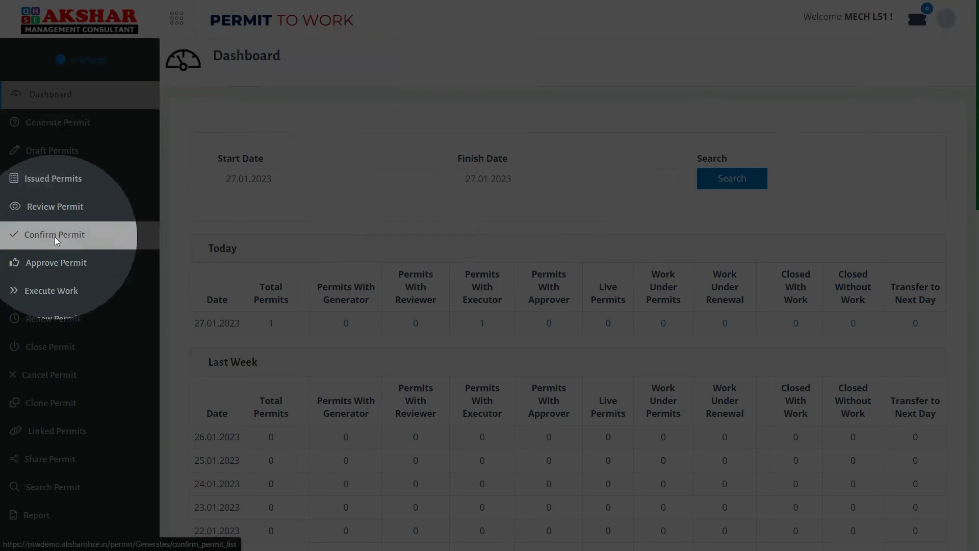
Step: As the executor, open the Motor pump Hot Work permit from the permits awaiting confirmation, review it and confirm it
left_click(55, 237)
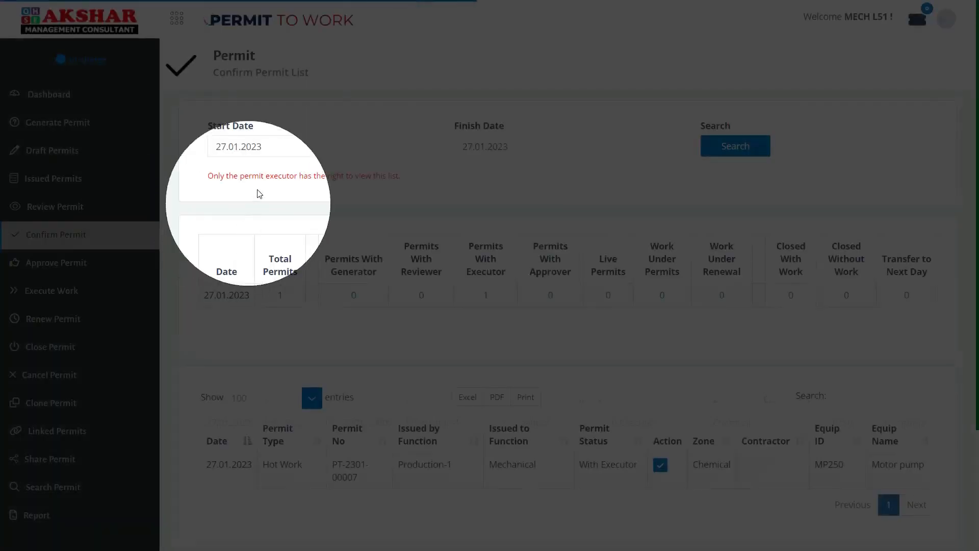
scroll(241, 460, "down", 1)
scroll(241, 460, "down", 2)
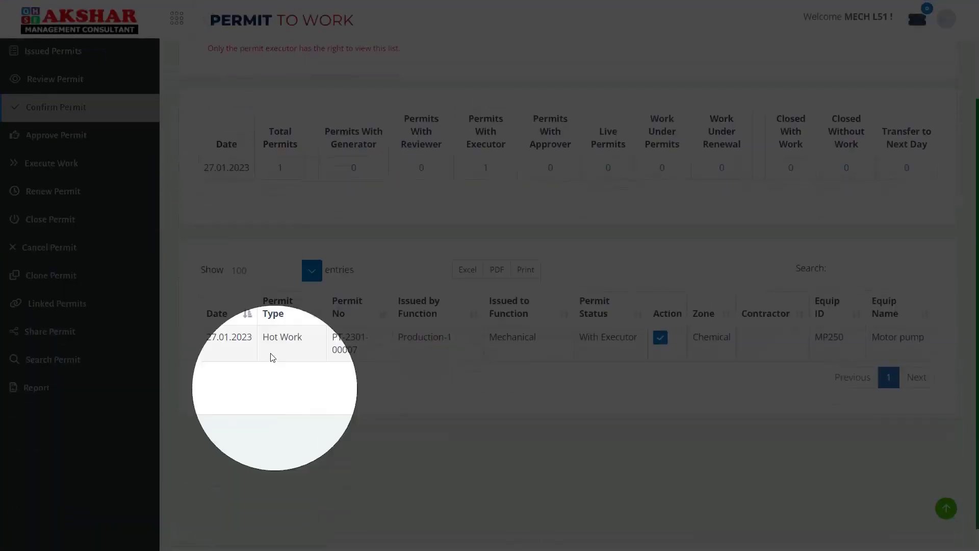
left_click_drag(263, 337, 327, 340)
double_click(337, 348)
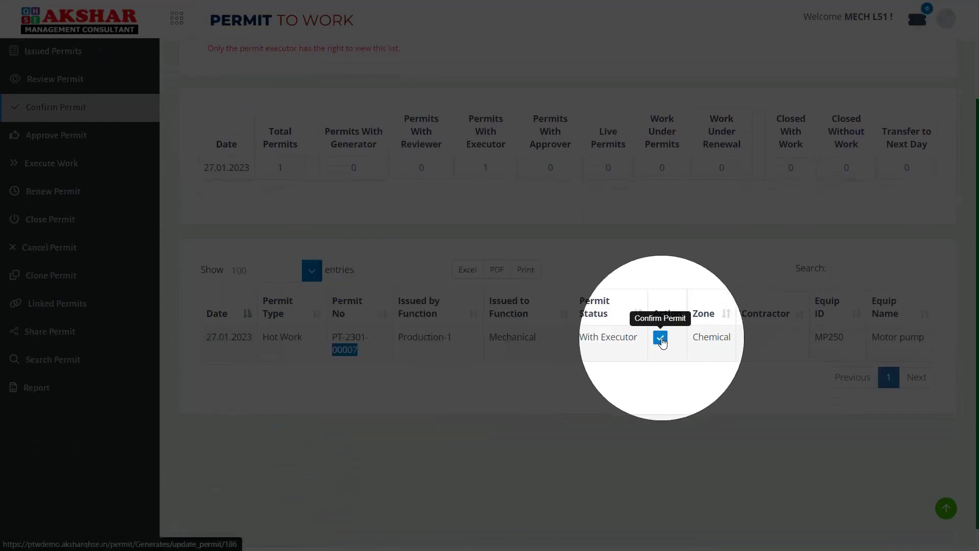
left_click(661, 338)
scroll(512, 306, "down", 15)
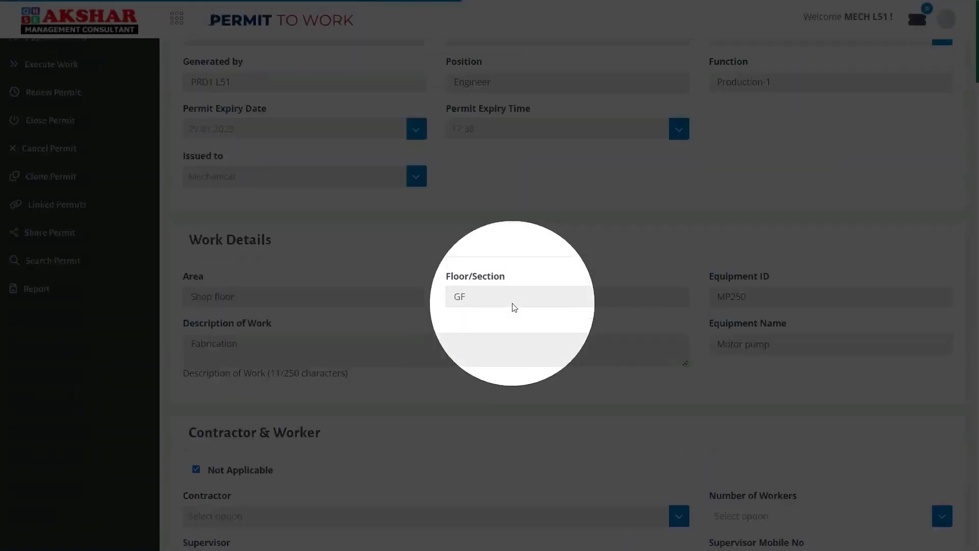
scroll(514, 307, "down", 20)
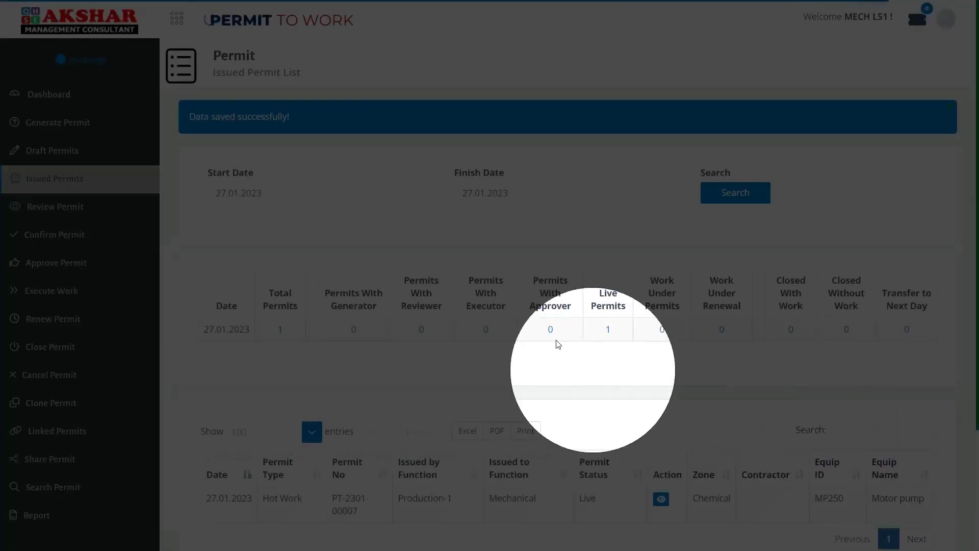
Step: Check the status of the confirmed Hot Work permit in the issued permit list
scroll(510, 331, "down", 3)
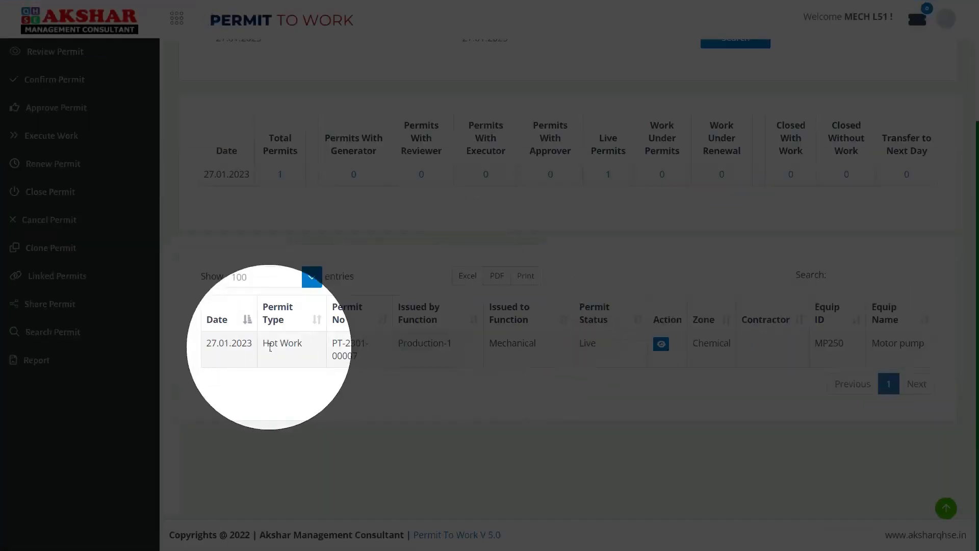
left_click_drag(263, 342, 309, 348)
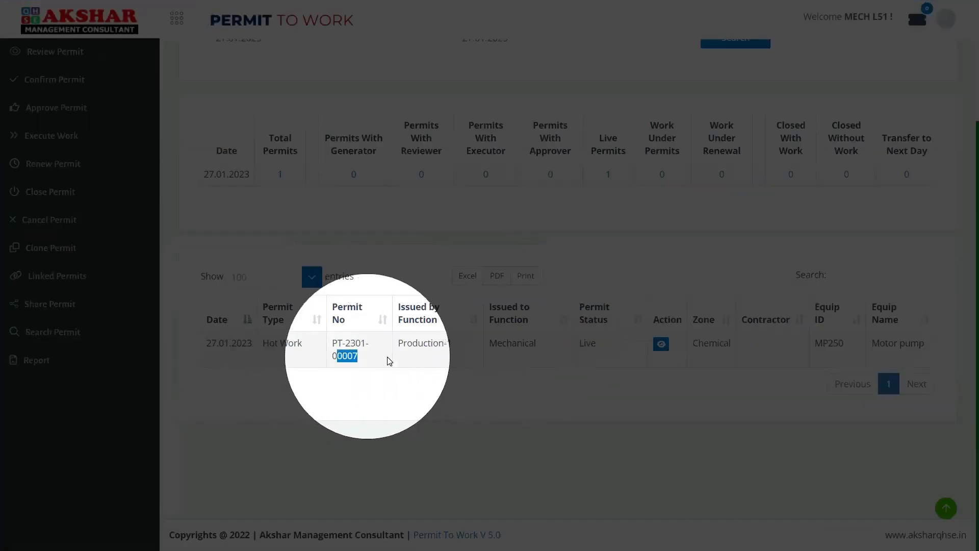
double_click(592, 344)
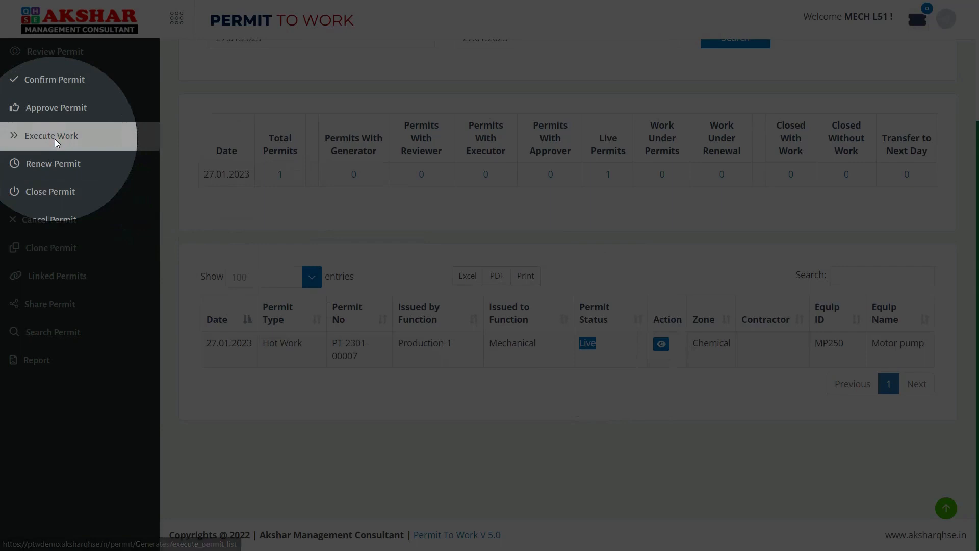
Step: Start the work under the Motor pump Hot Work permit from the Execute Work list and confirm the start
left_click(54, 138)
scroll(213, 174, "down", 3)
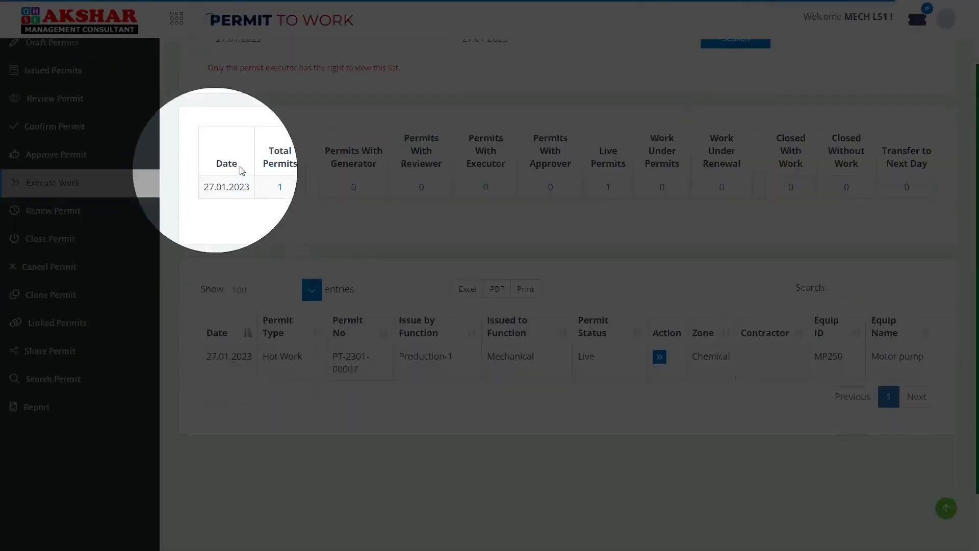
left_click_drag(263, 309, 359, 322)
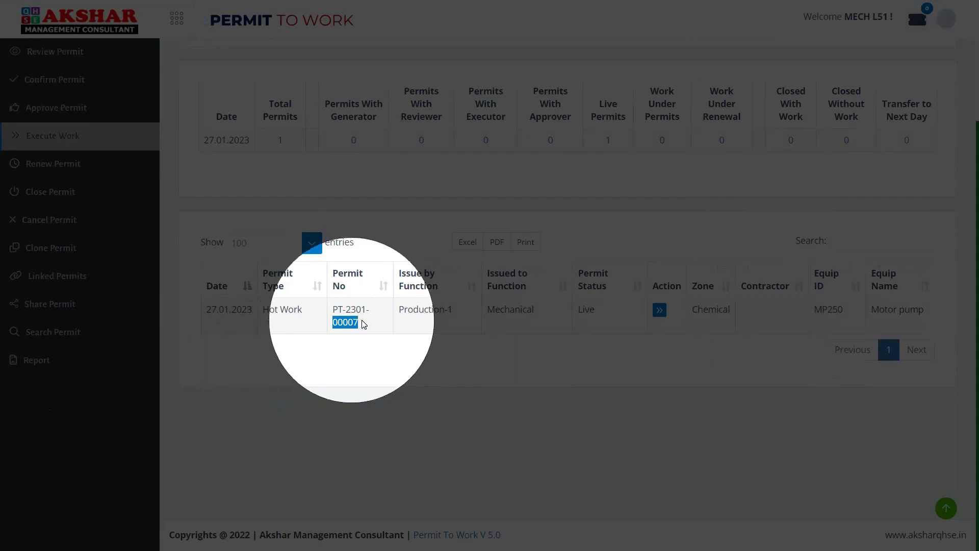
left_click(660, 311)
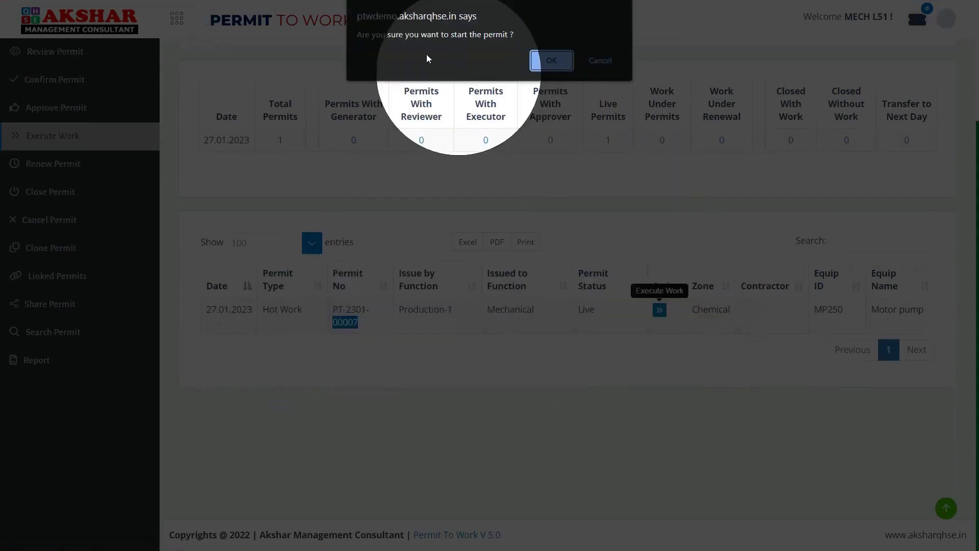
left_click(552, 61)
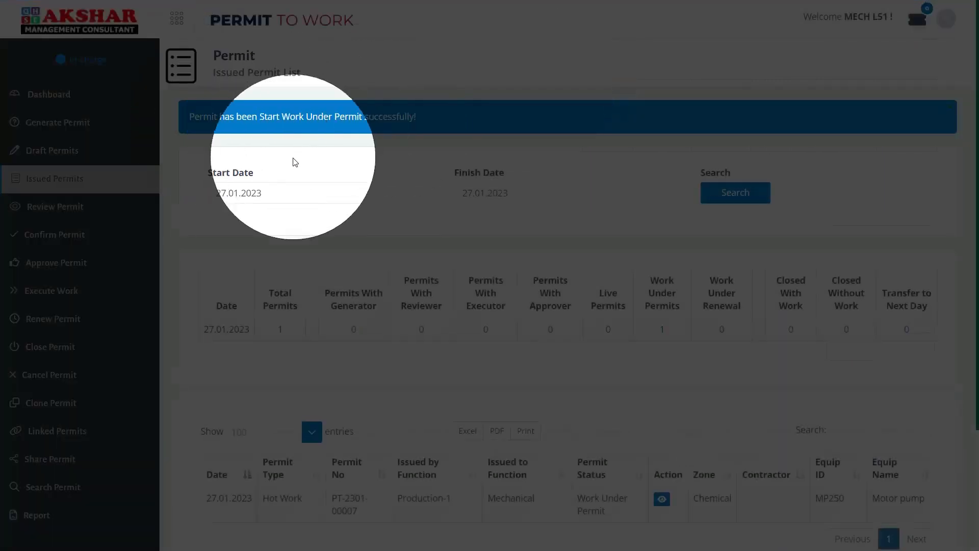
Step: Check the Motor pump Hot Work permit's status in the issued permit list and in the live permit search
scroll(294, 161, "down", 3)
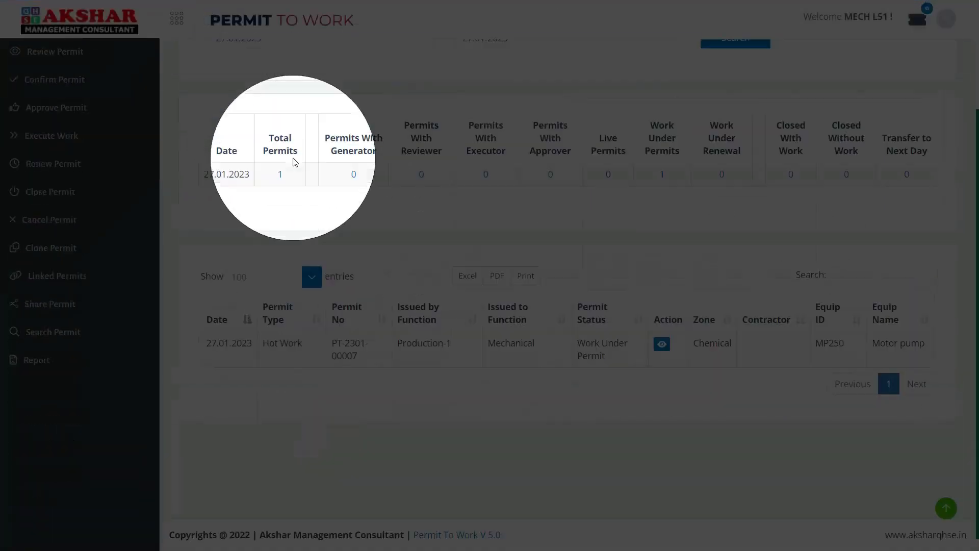
double_click(655, 175)
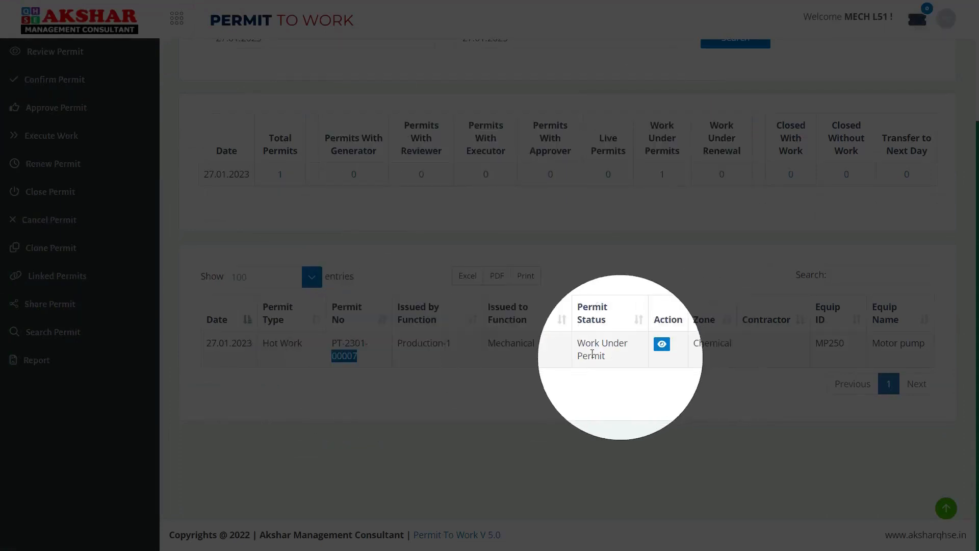
left_click_drag(575, 346, 610, 356)
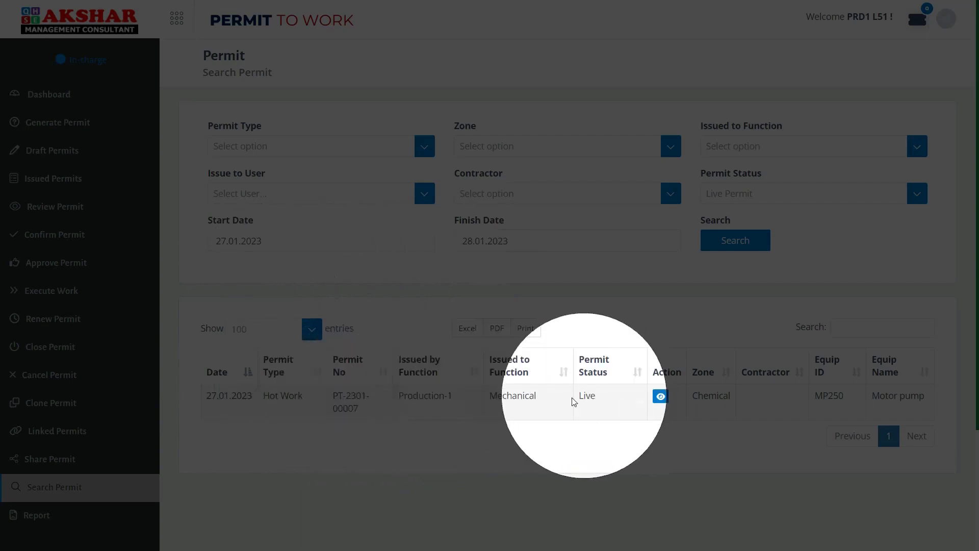
left_click_drag(594, 395, 599, 396)
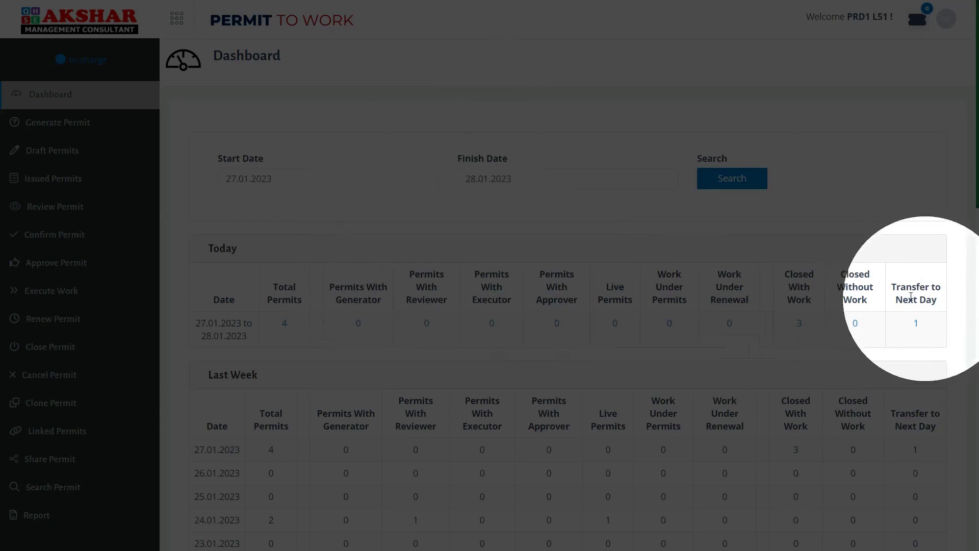
Step: Open the Transfer to Next Day permits from the dashboard's Today summary and check the Motor pump permit's number and status
left_click(918, 329)
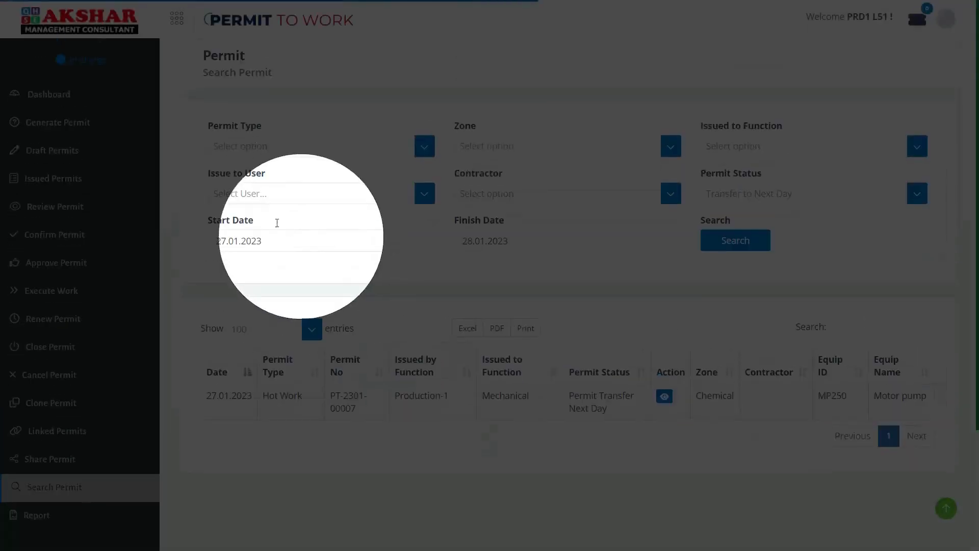
left_click_drag(261, 396, 356, 408)
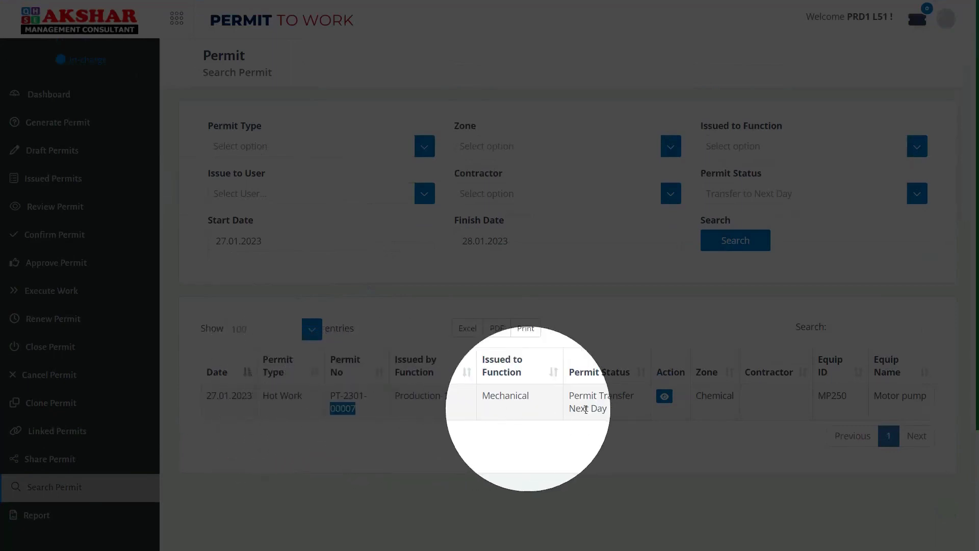
left_click_drag(569, 396, 614, 409)
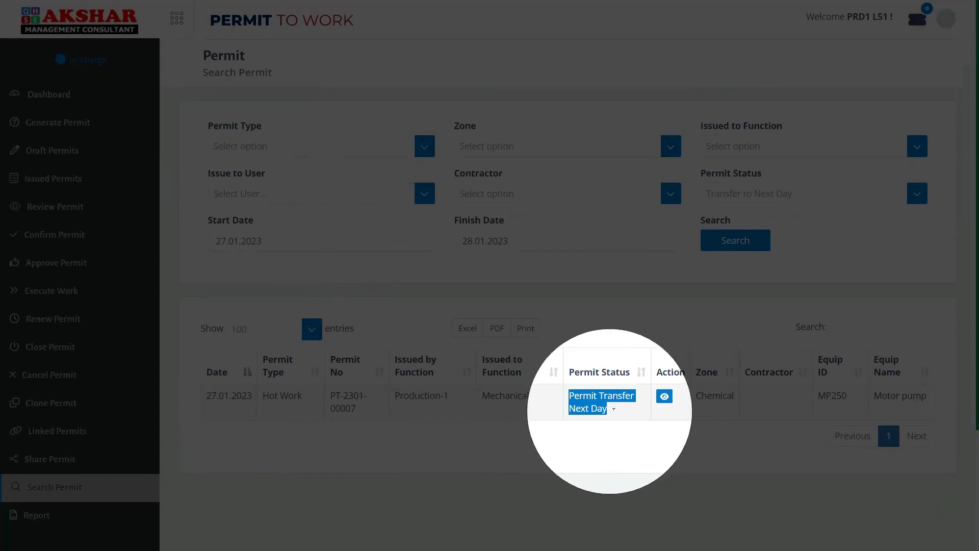